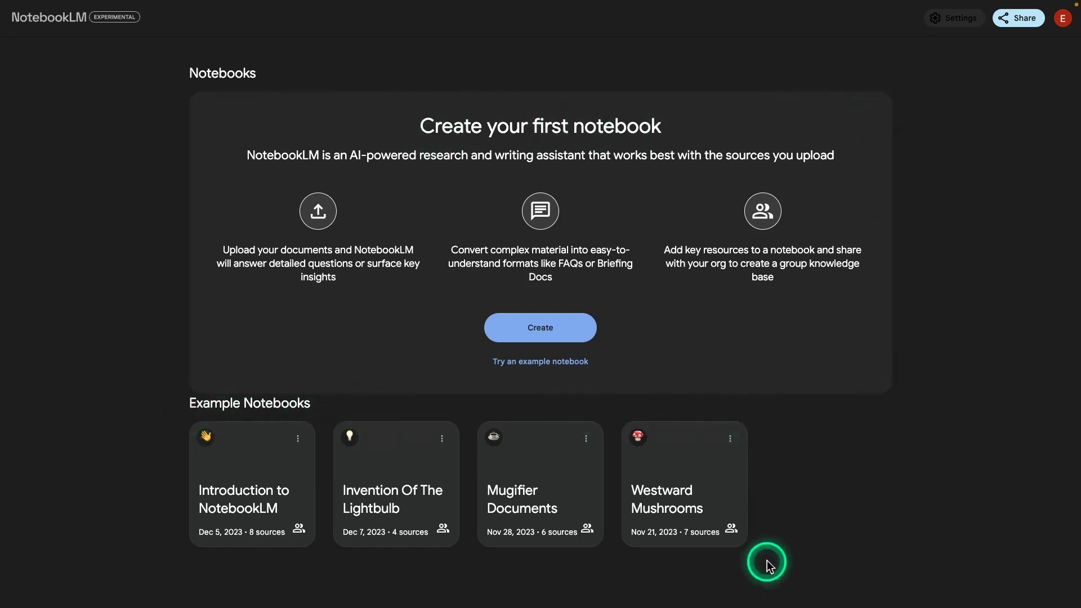
# - Read the top tips in the Introduction notebook's 'Getting The Most Out Of NotebookLM' source, then return home
pyautogui.click(264, 501)
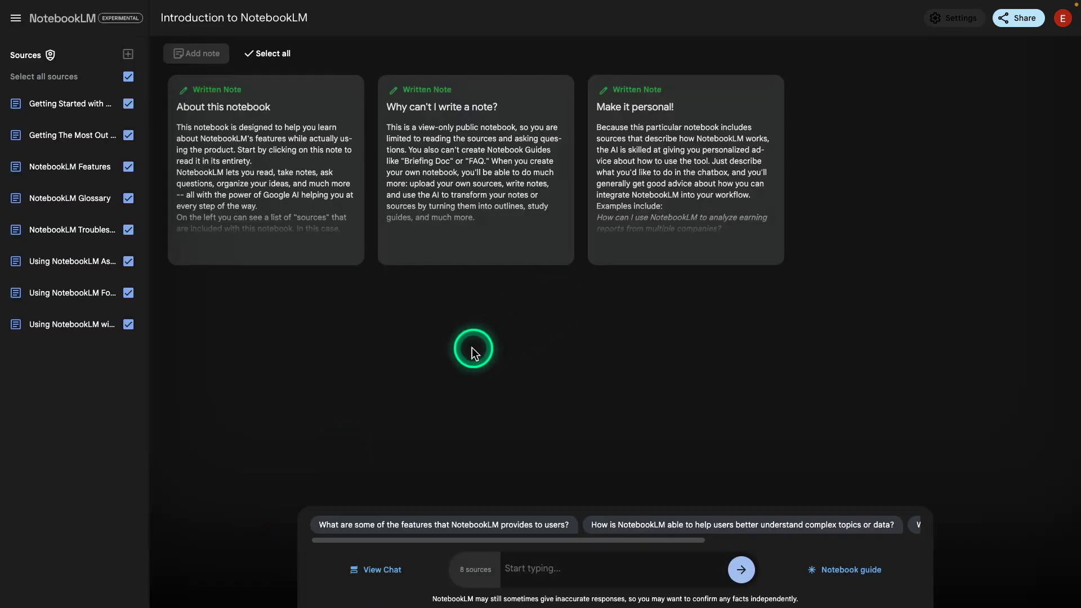
pyautogui.click(72, 135)
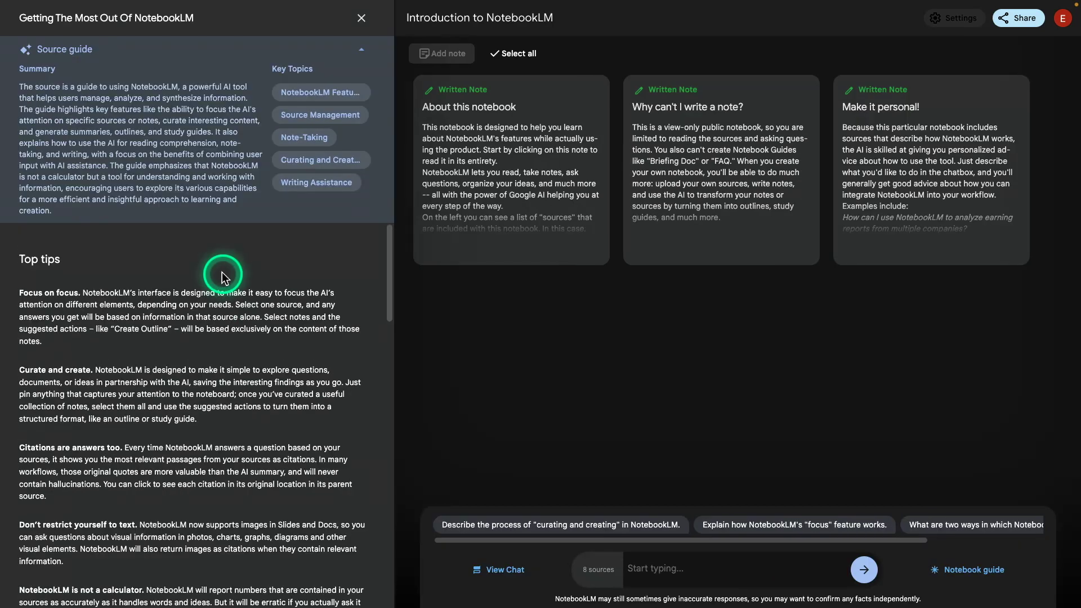
pyautogui.scroll(-2, 229, 275)
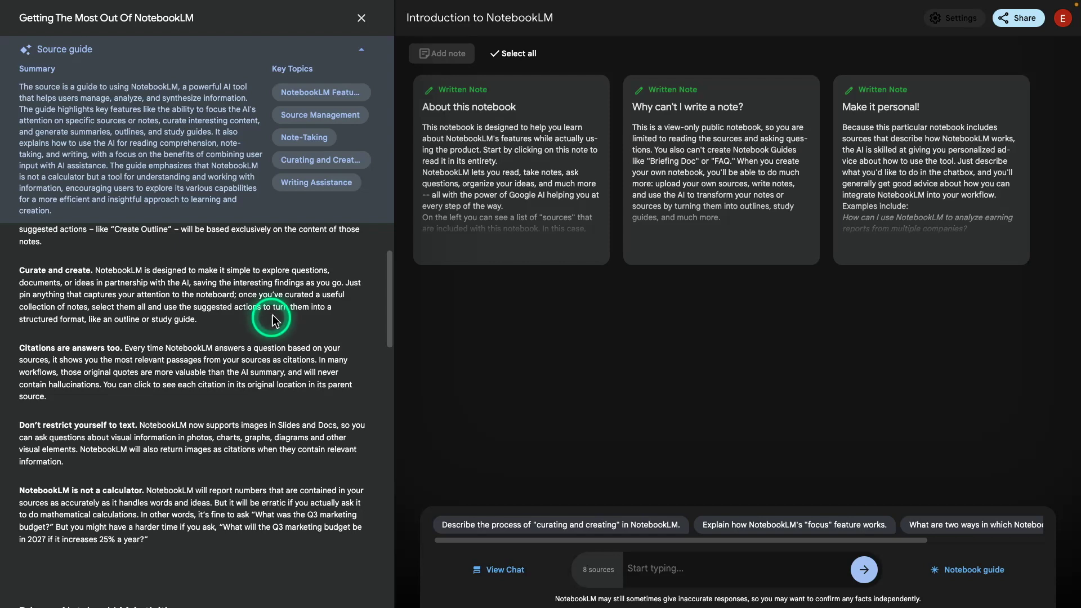
pyautogui.click(362, 17)
pyautogui.click(45, 17)
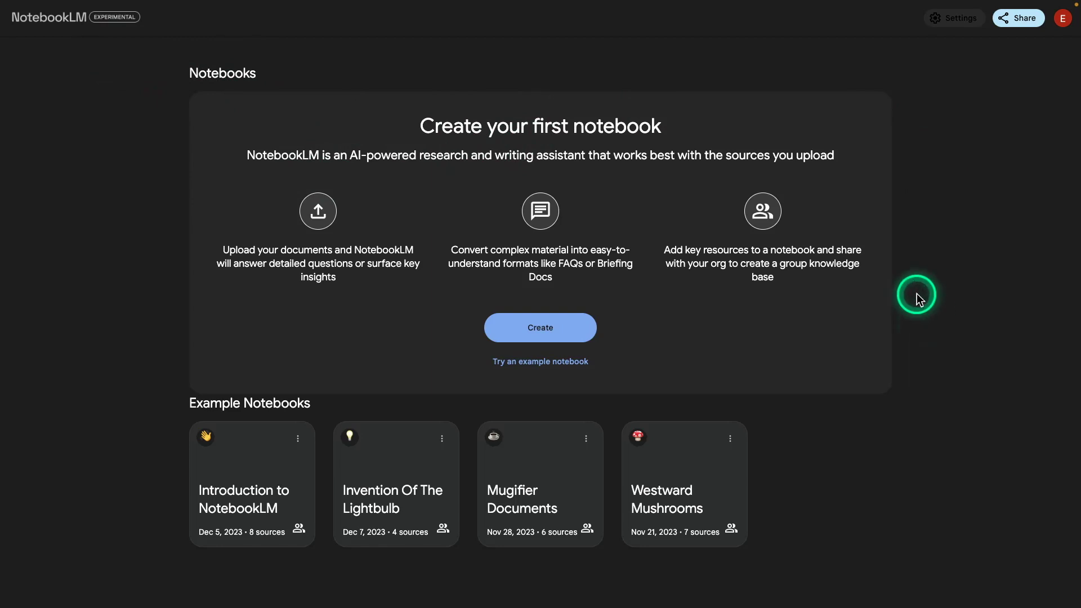
# - Create a new untitled notebook, then switch over to the AlphaChip article
pyautogui.click(538, 324)
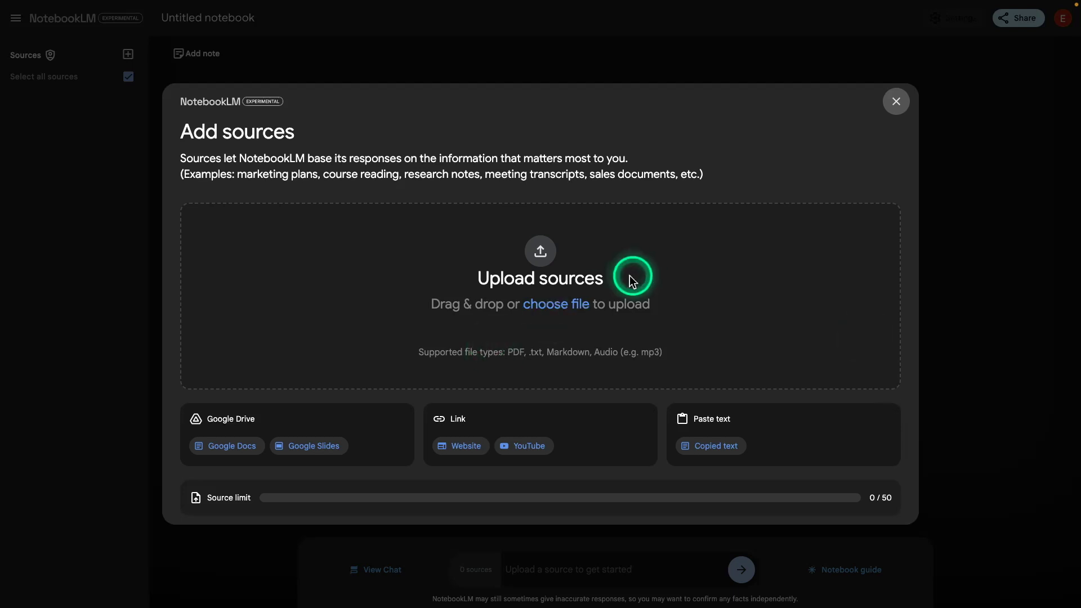
pyautogui.hotkey('ctrl', 'Tab')
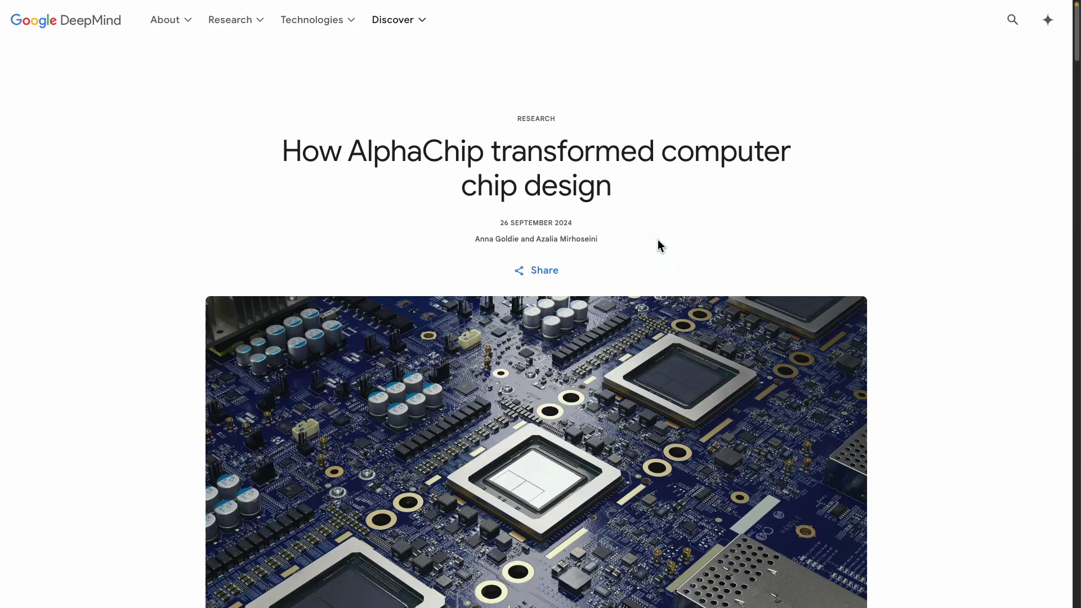
pyautogui.scroll(-1, 658, 239)
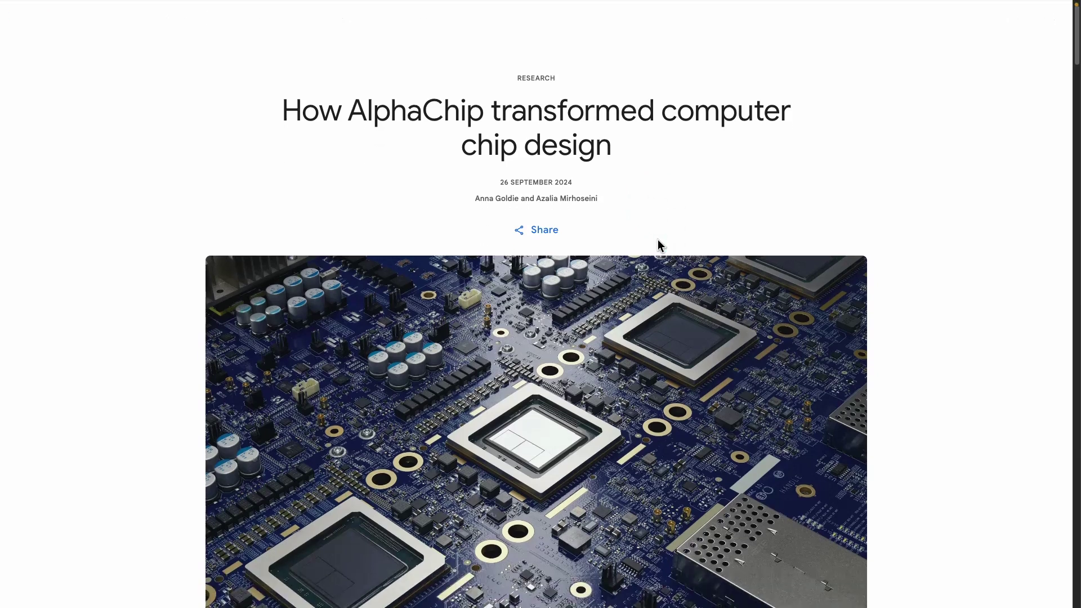
pyautogui.scroll(1, 658, 239)
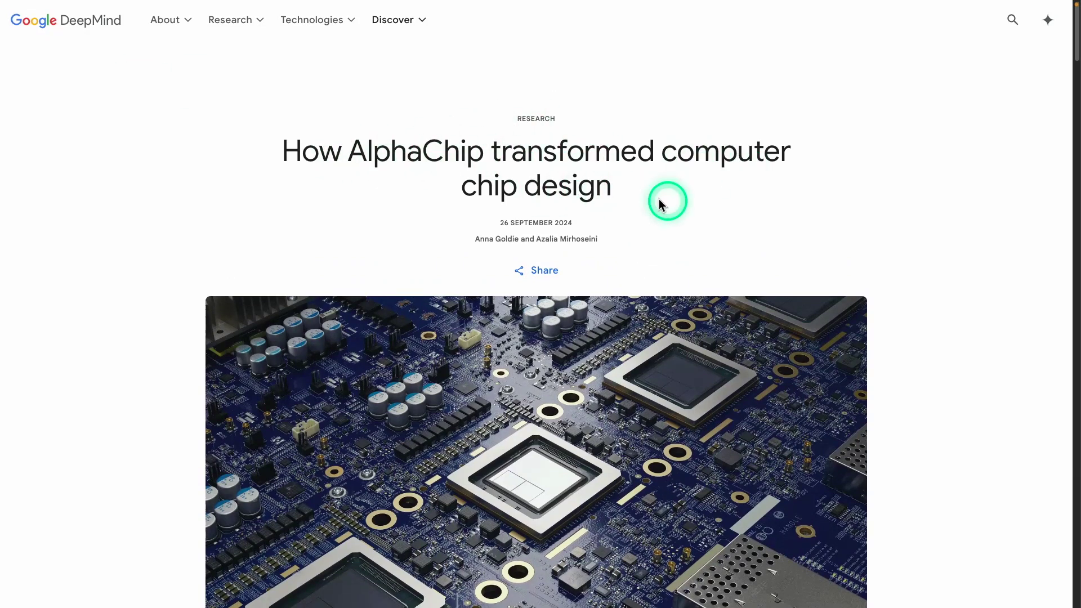
pyautogui.scroll(-1, 681, 203)
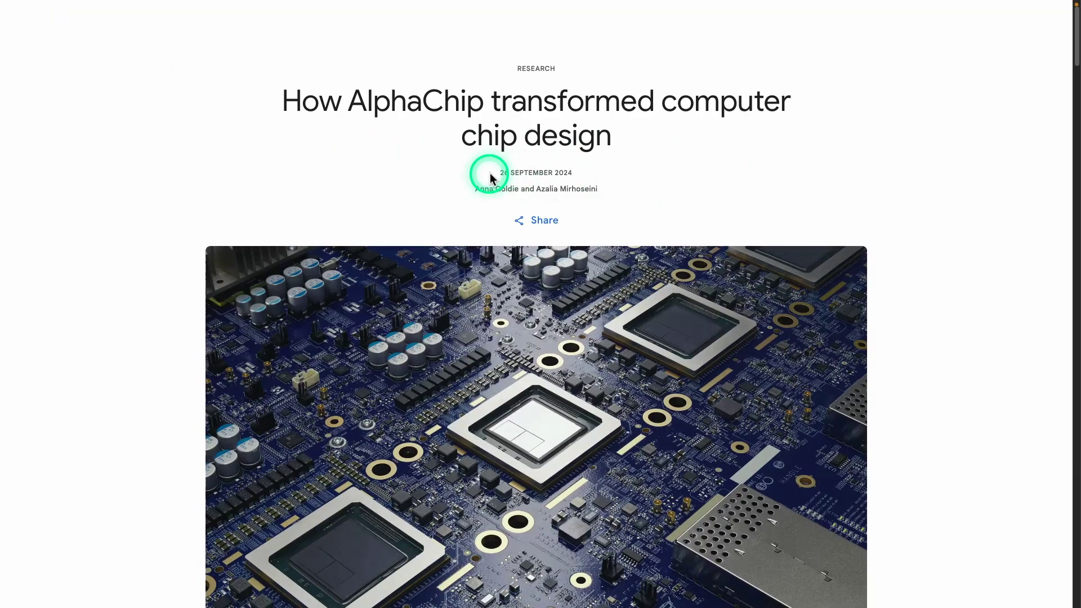
pyautogui.scroll(-20, 725, 186)
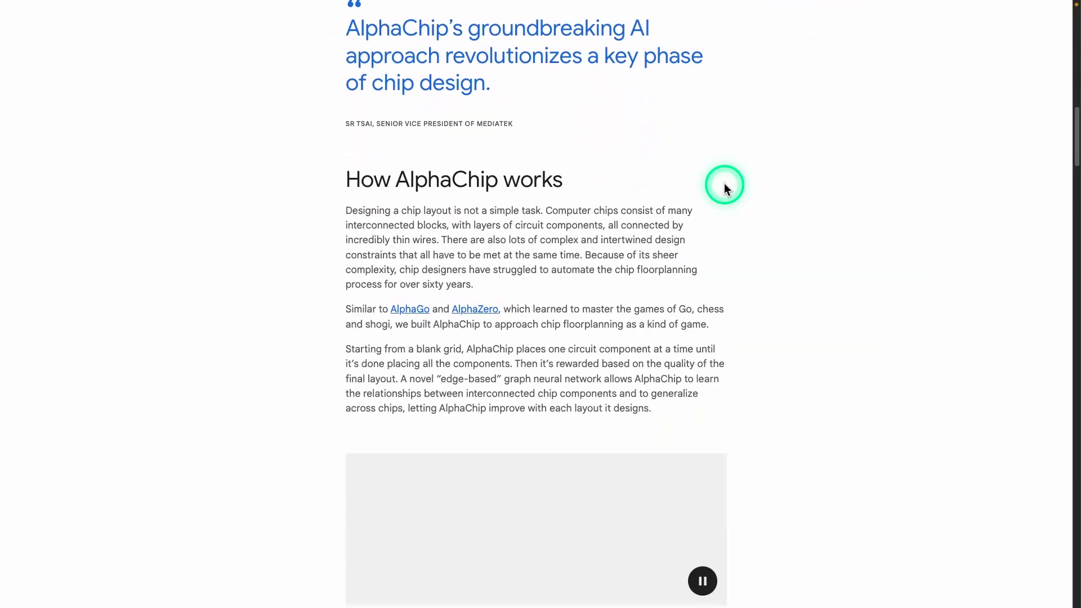
pyautogui.scroll(-20, 724, 186)
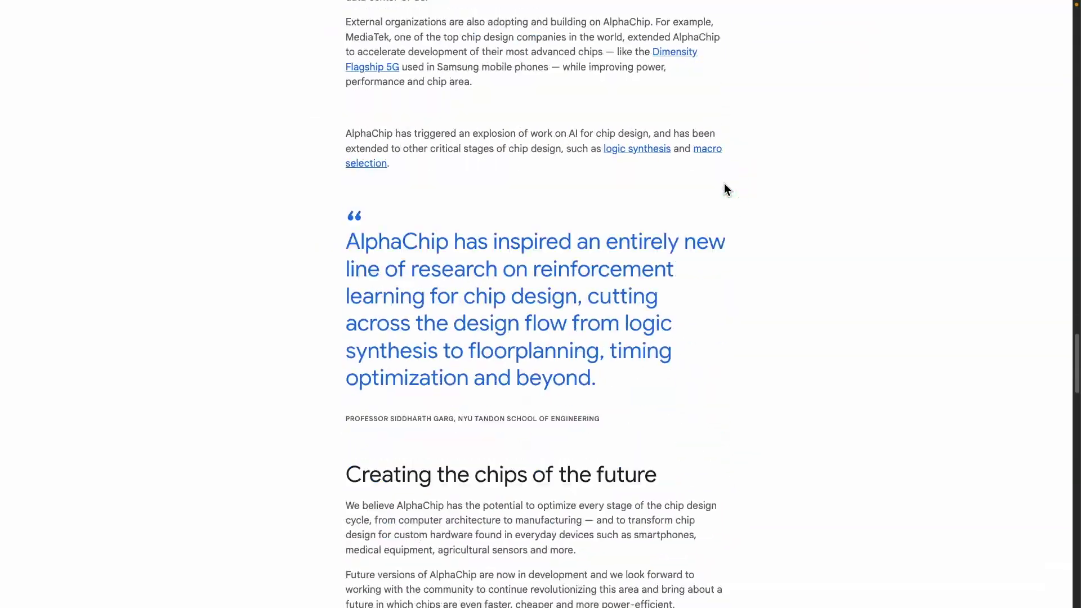
pyautogui.scroll(20, 724, 183)
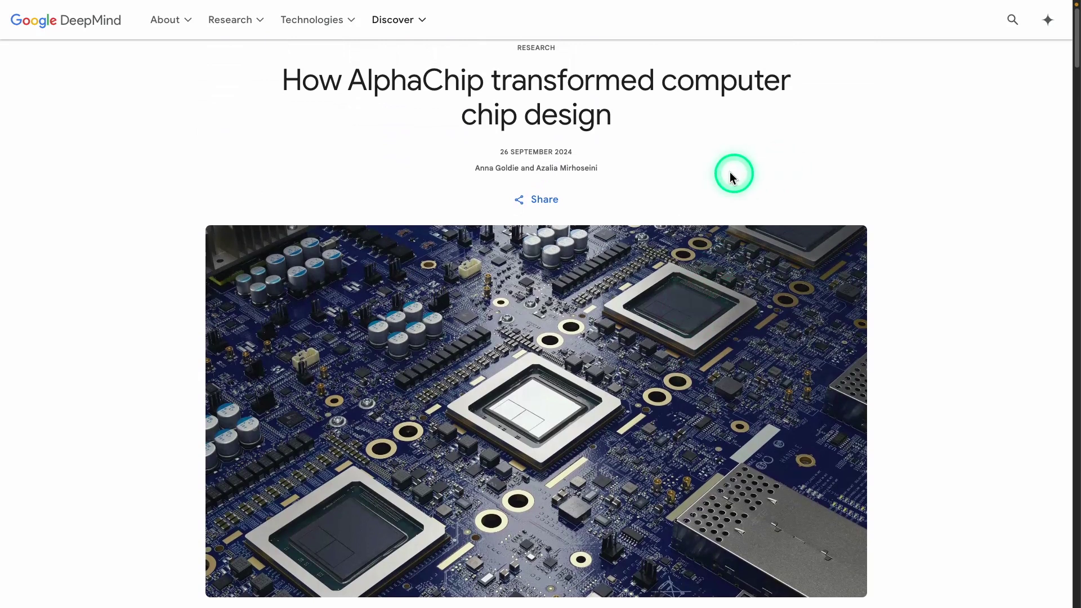
pyautogui.scroll(2, 676, 169)
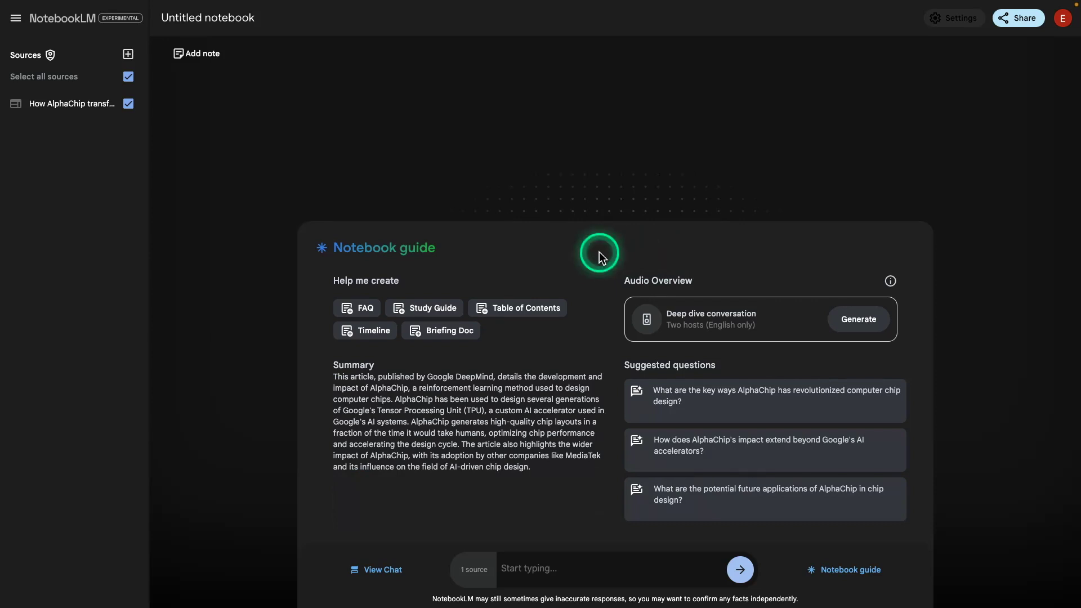
pyautogui.click(128, 54)
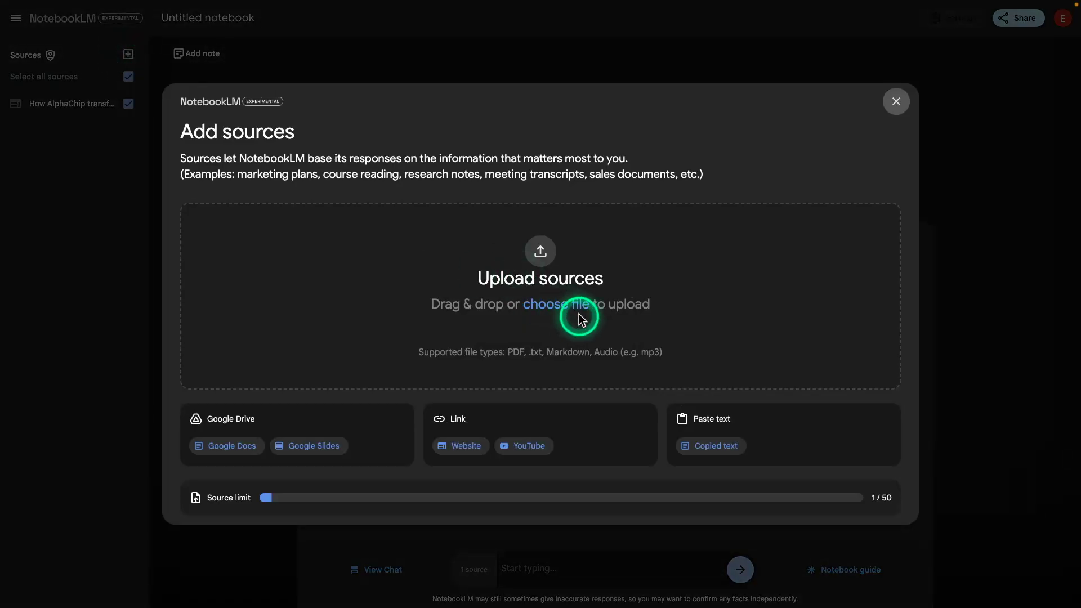
pyautogui.click(456, 450)
pyautogui.click(342, 243)
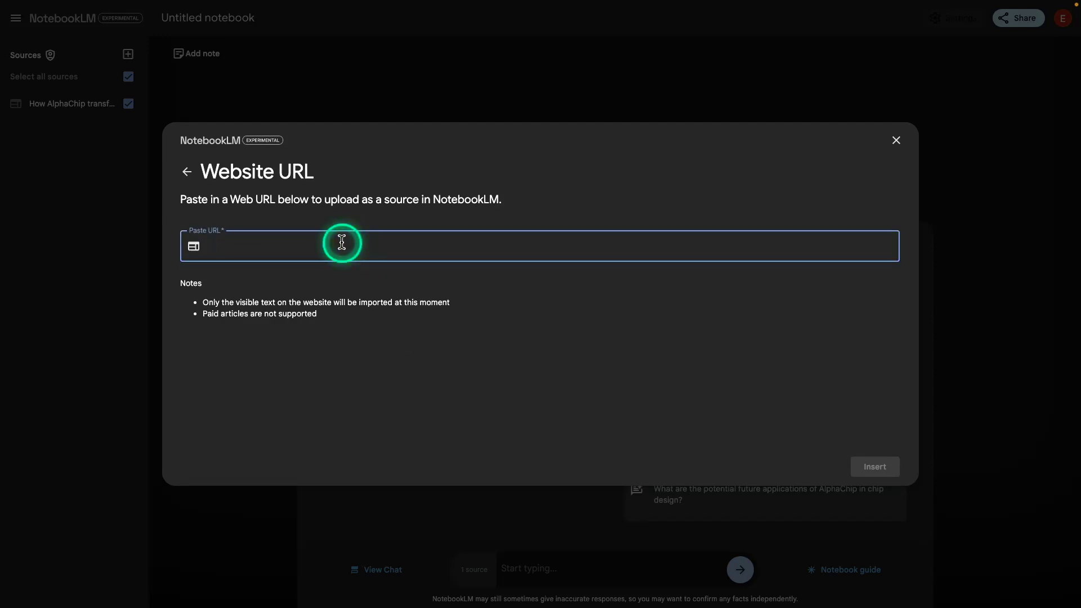
pyautogui.hotkey('ctrl', 'v')
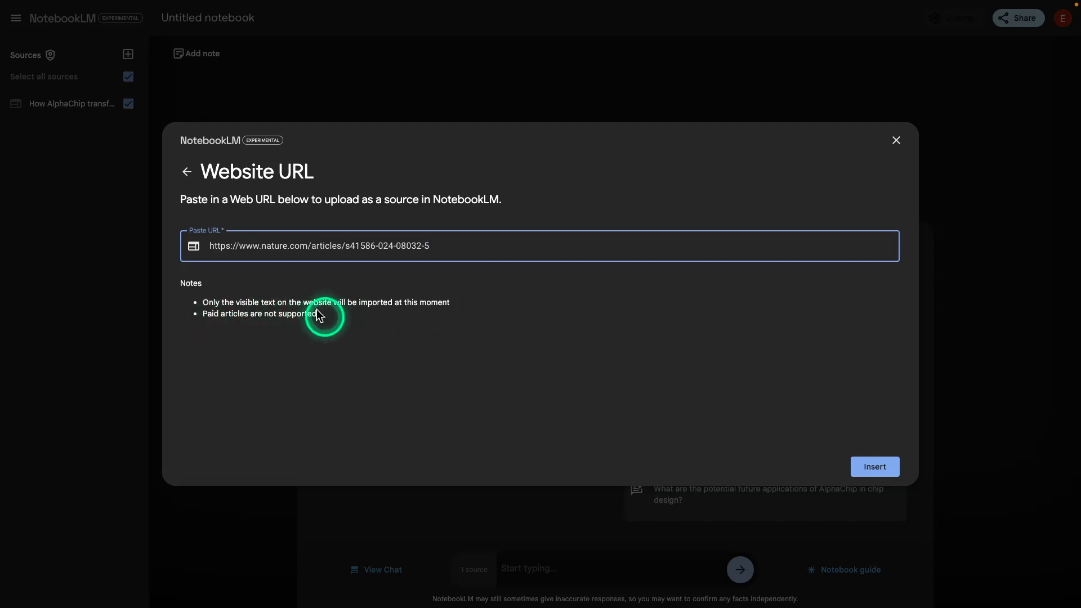
pyautogui.click(877, 468)
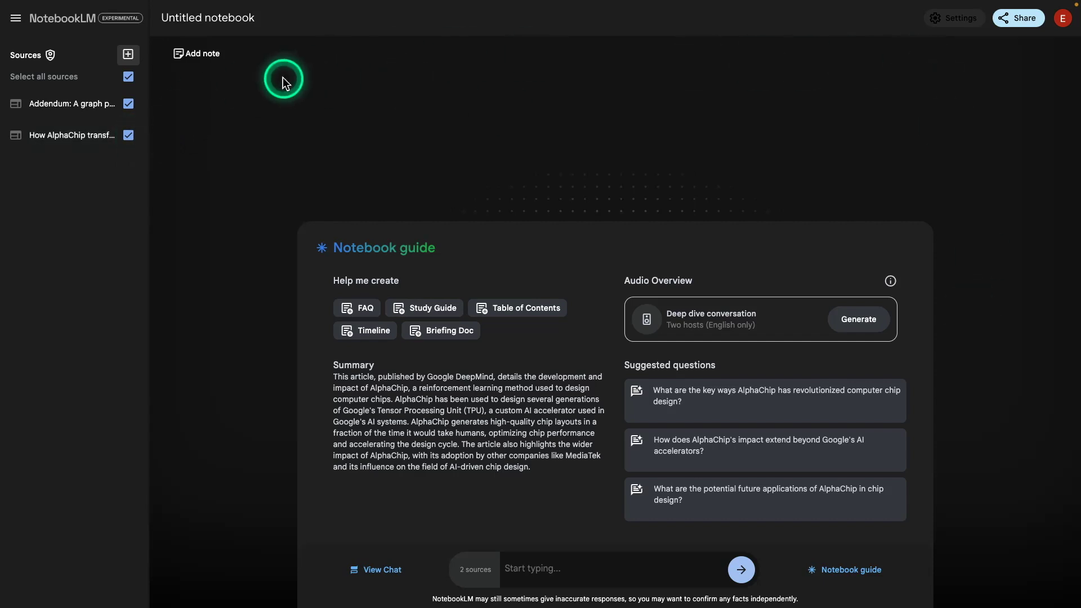
# - Retitle the notebook 'AlphaChip Research' and reopen its card from the notebooks home page
pyautogui.doubleClick(198, 22)
pyautogui.tripleClick(199, 21)
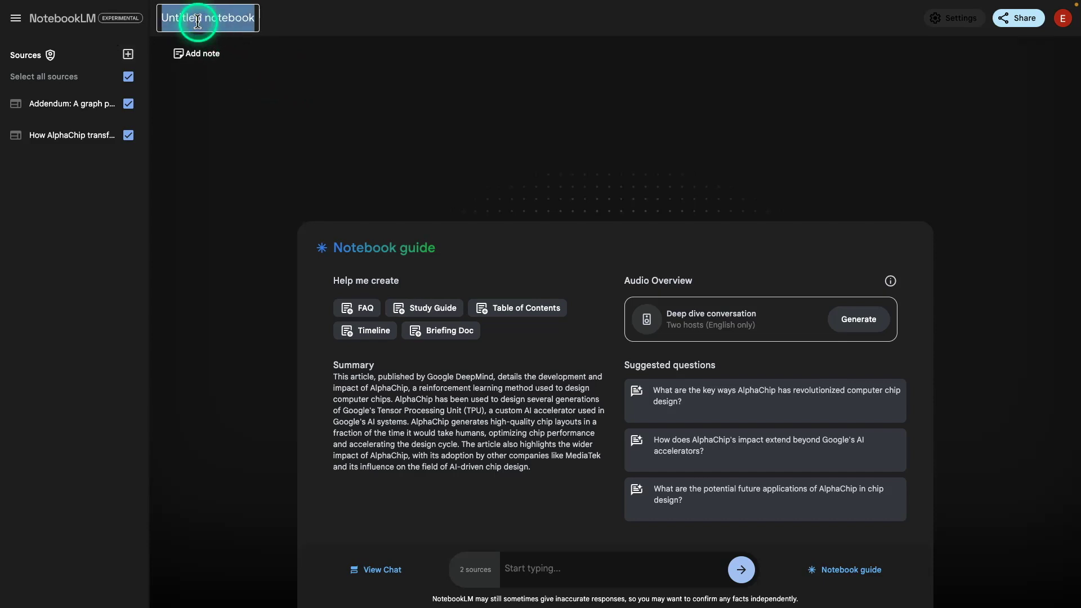
pyautogui.press('BackSpace')
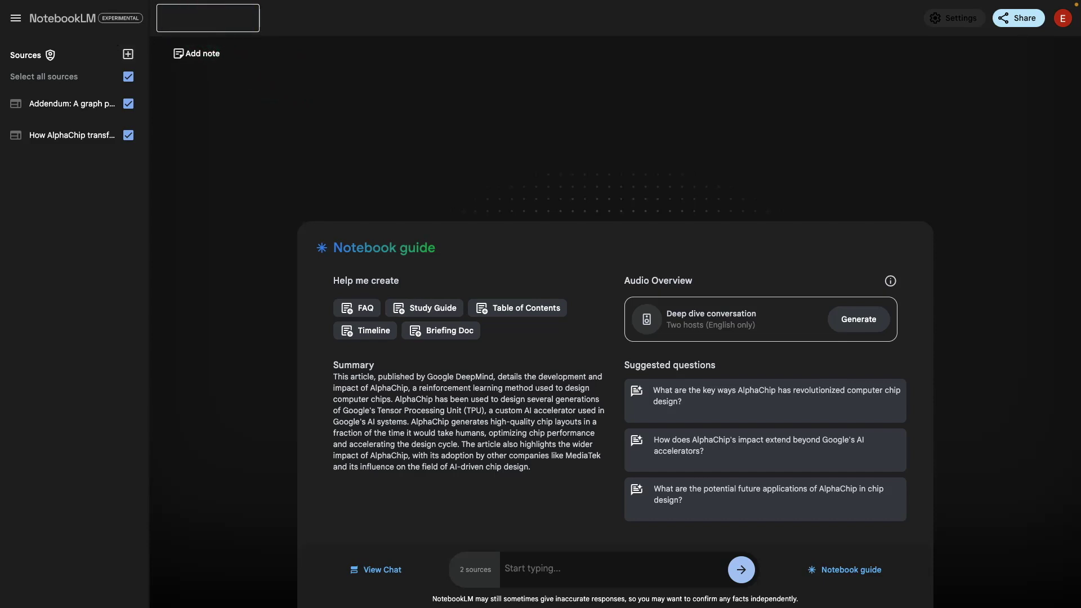
pyautogui.write('AlphaChip Research')
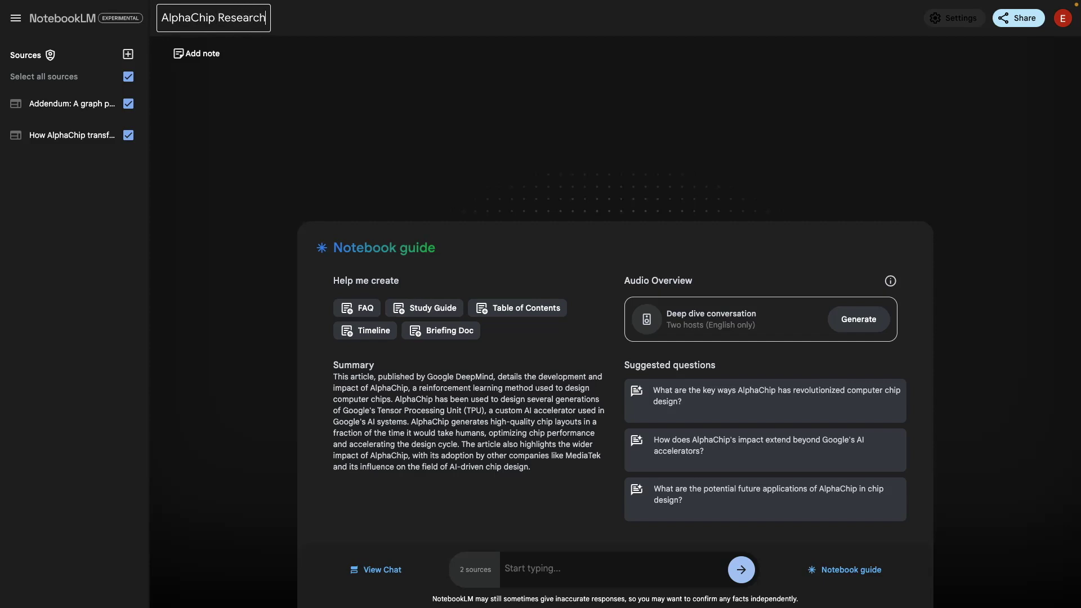
pyautogui.click(261, 49)
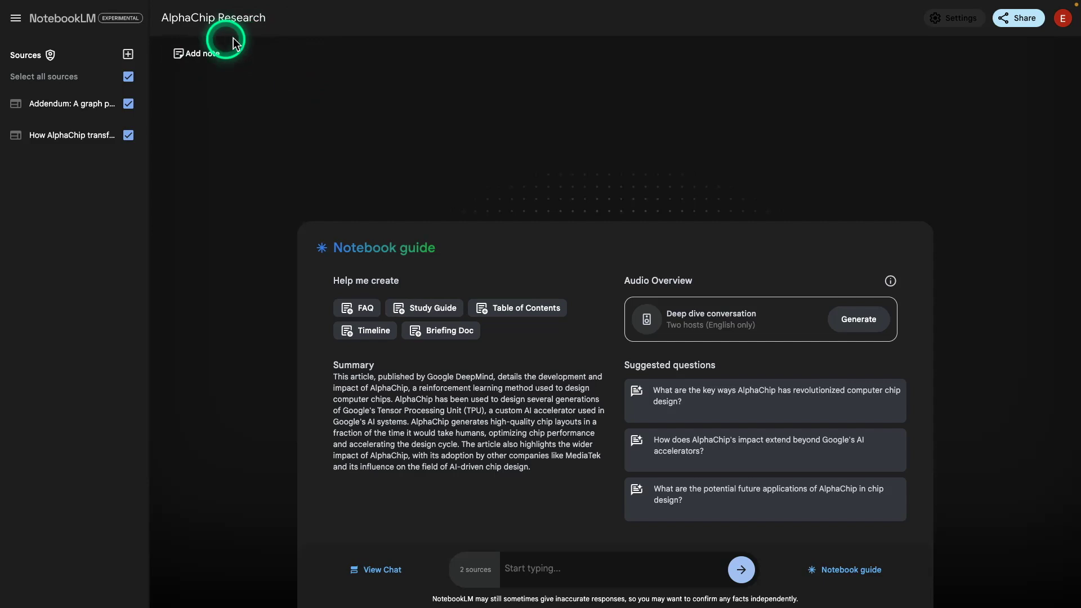
pyautogui.click(80, 26)
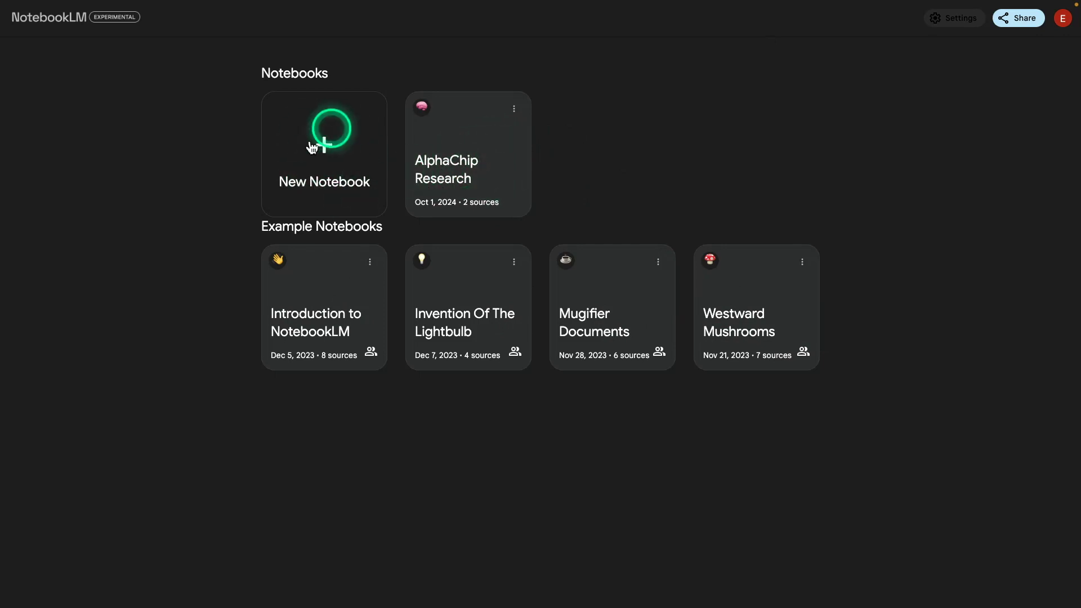
pyautogui.click(454, 174)
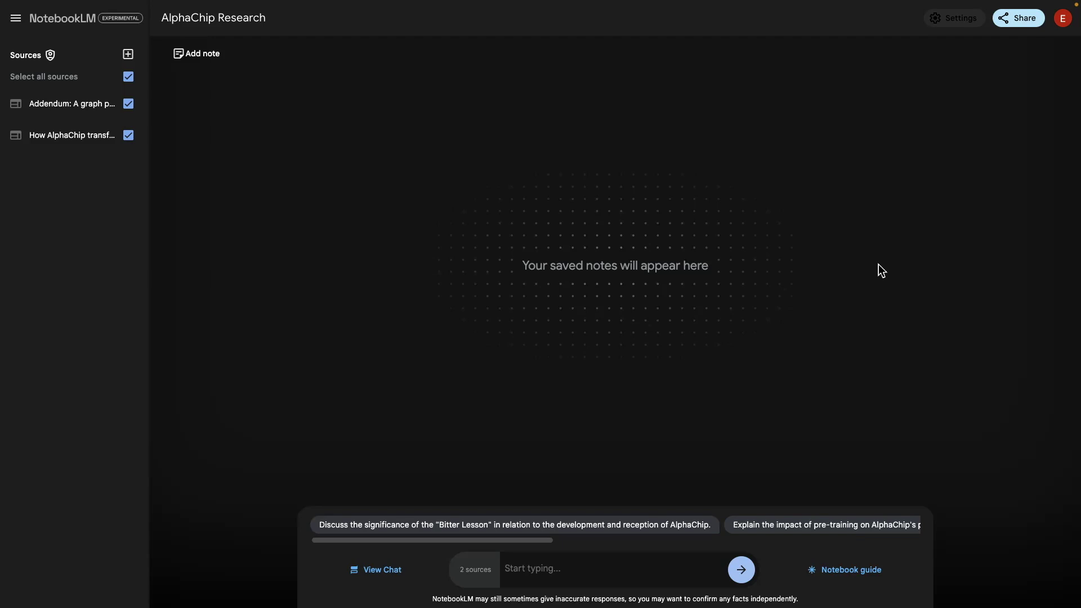
pyautogui.click(340, 140)
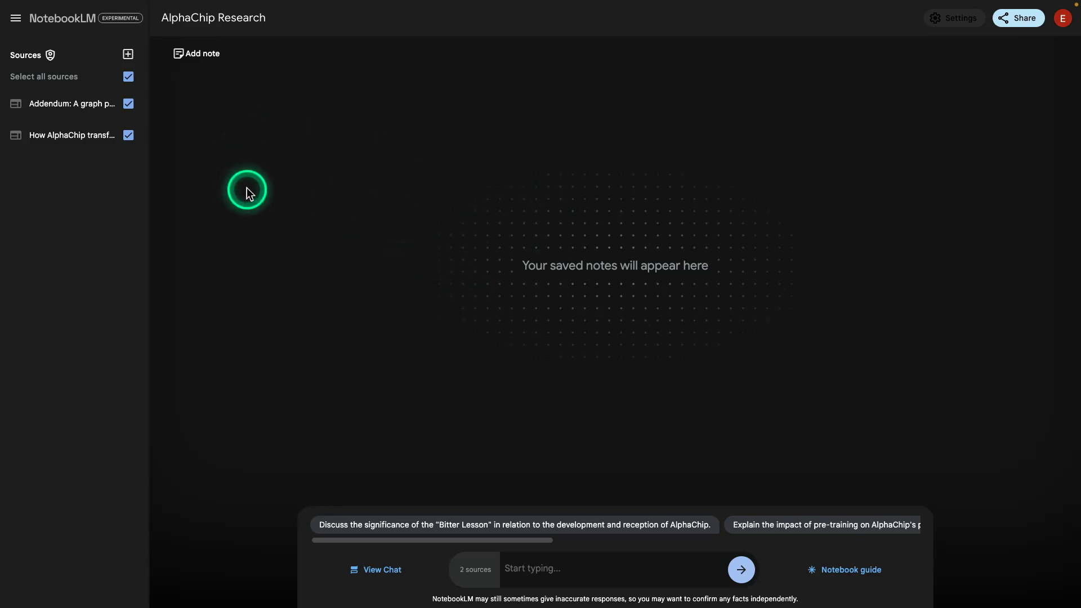
pyautogui.click(206, 57)
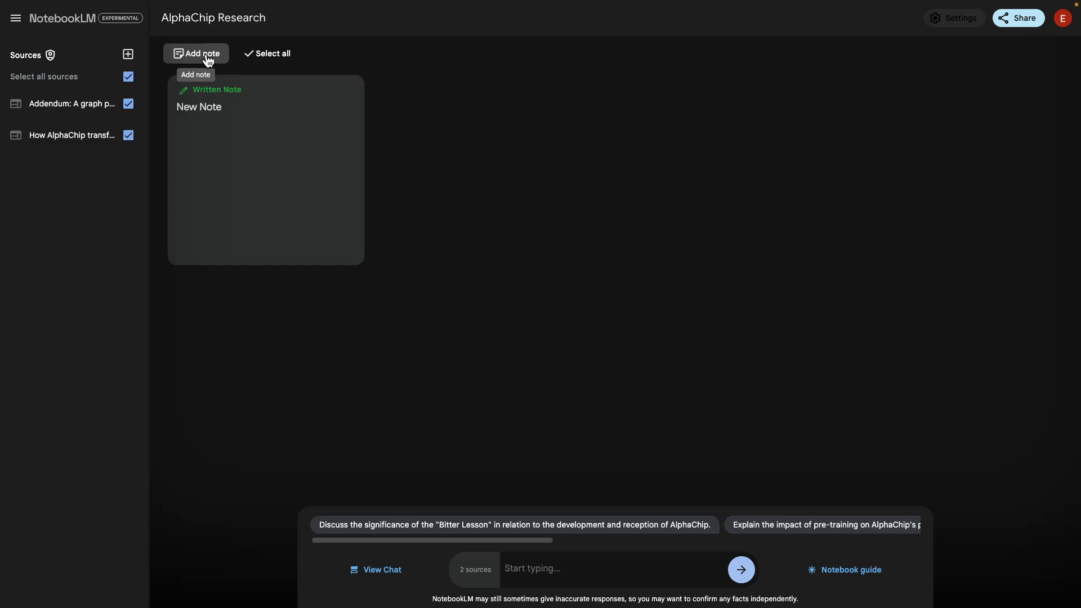
# - Write a new note: 'Researching about the new release of the AlphaChip model by Google DeepMind'
pyautogui.click(220, 95)
pyautogui.click(220, 96)
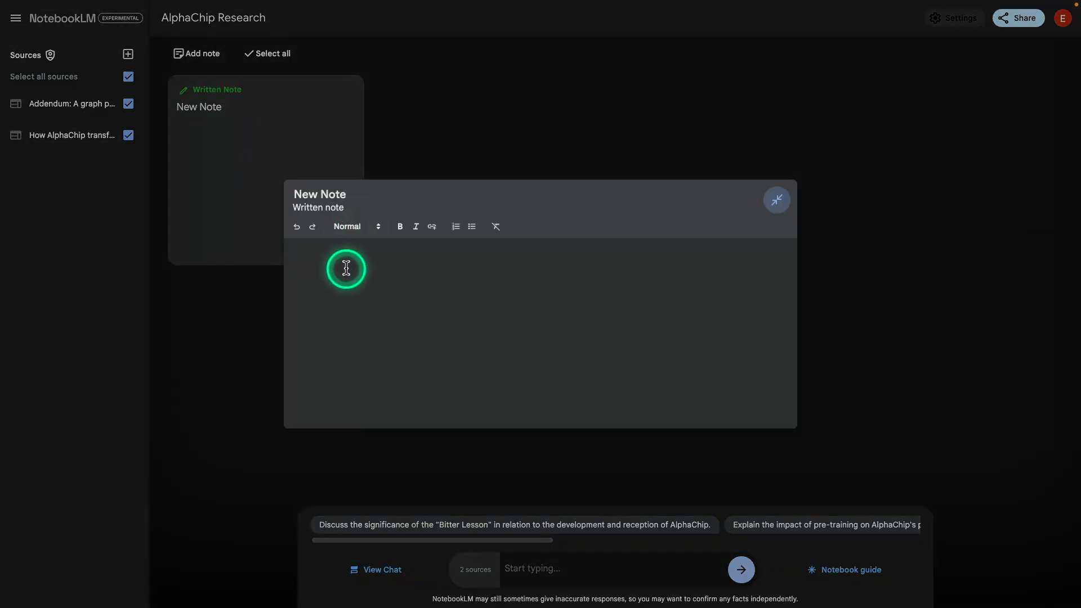
pyautogui.click(346, 267)
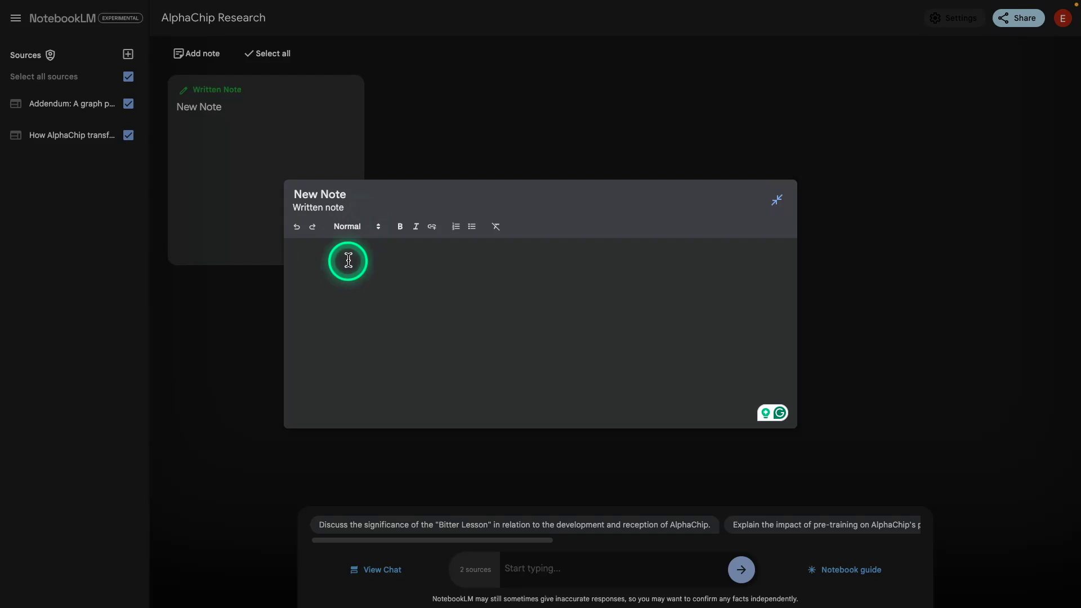
pyautogui.write('Resear')
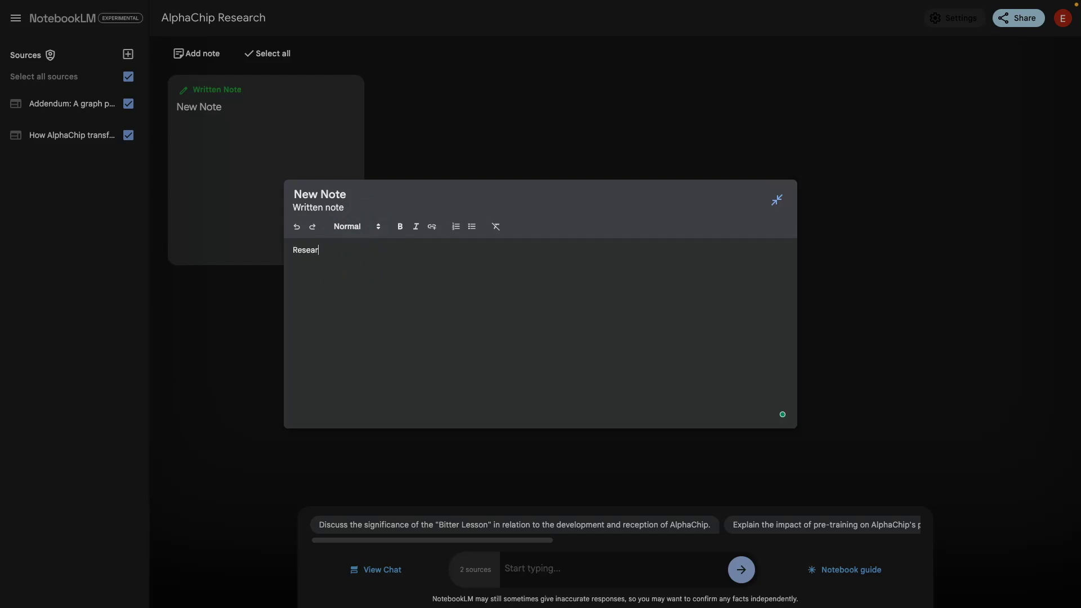
pyautogui.write('ching about the ne')
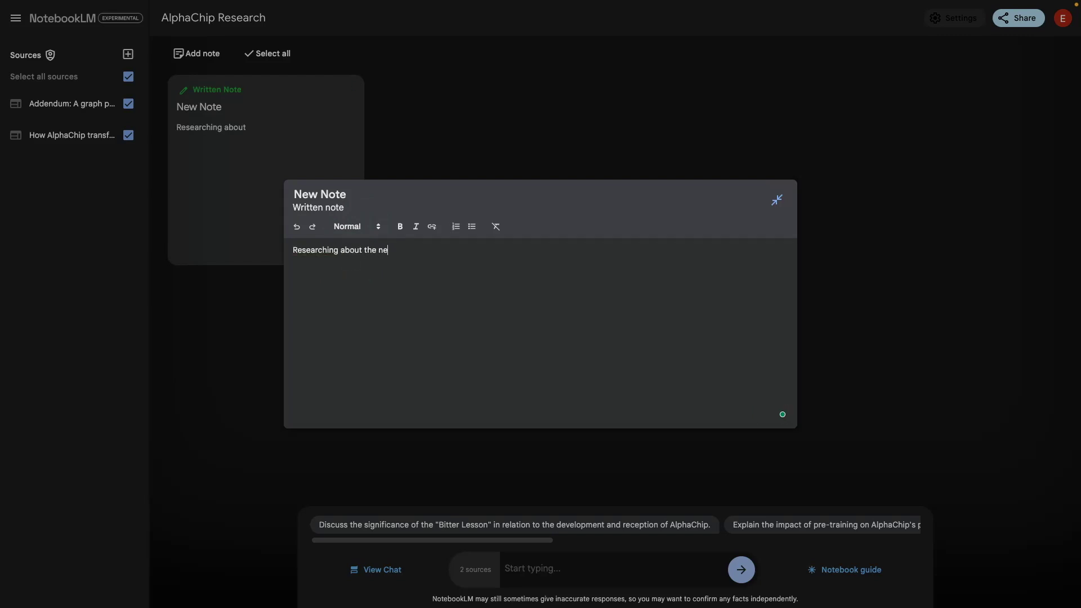
pyautogui.write('w release of the Alpha')
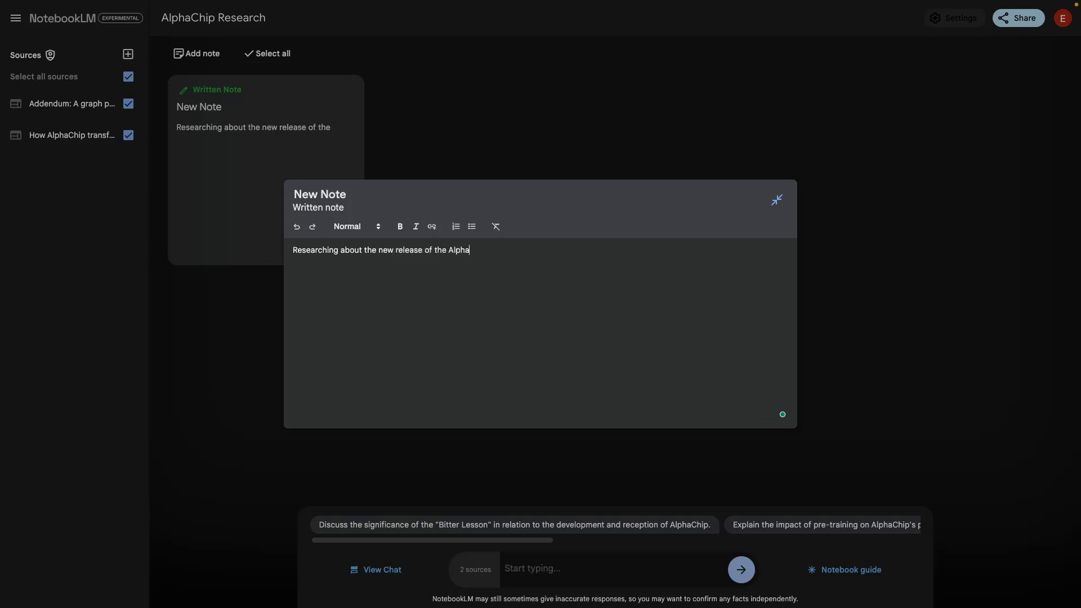
pyautogui.write('Chi')
pyautogui.write('p model by Google DeepMind.')
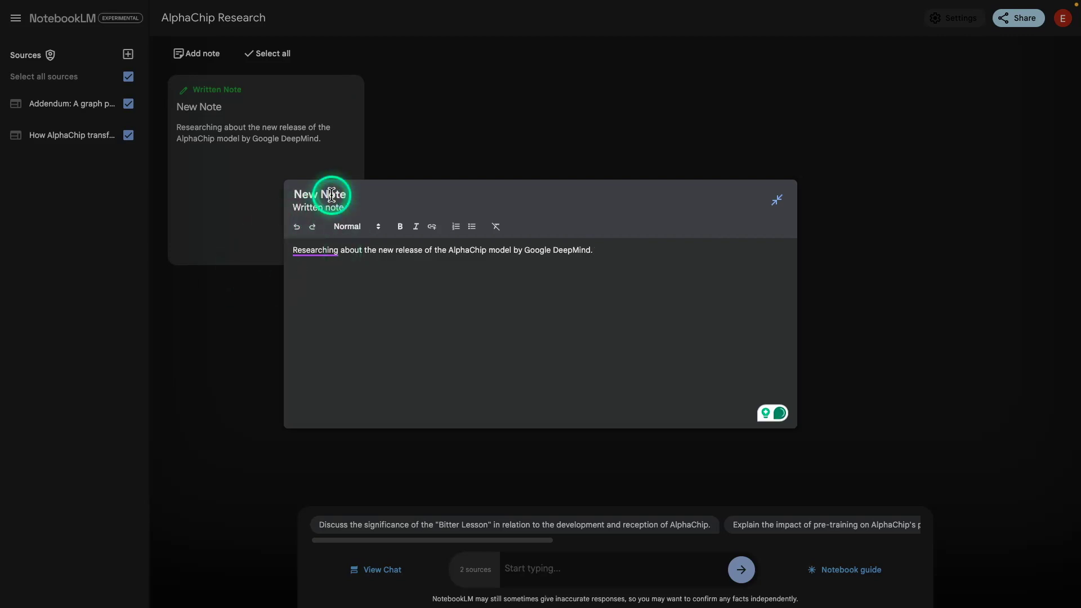
# - Title the note 'Research Purpose' and close the editor so it saves as a card
pyautogui.tripleClick(331, 195)
pyautogui.write('R')
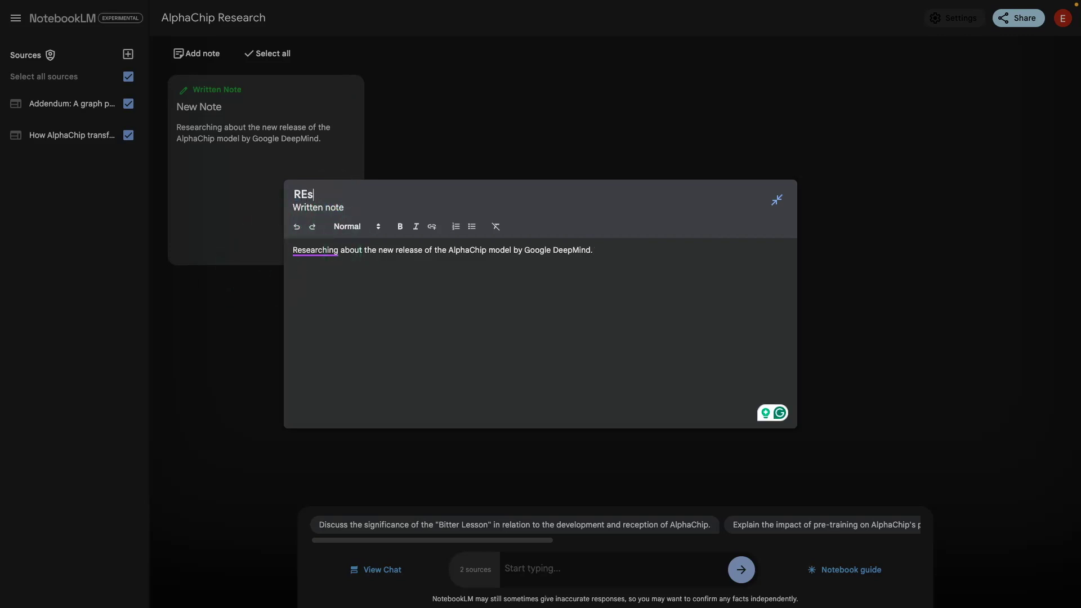
pyautogui.write('esearch')
pyautogui.press('BackSpace')
pyautogui.write('ch Purpose')
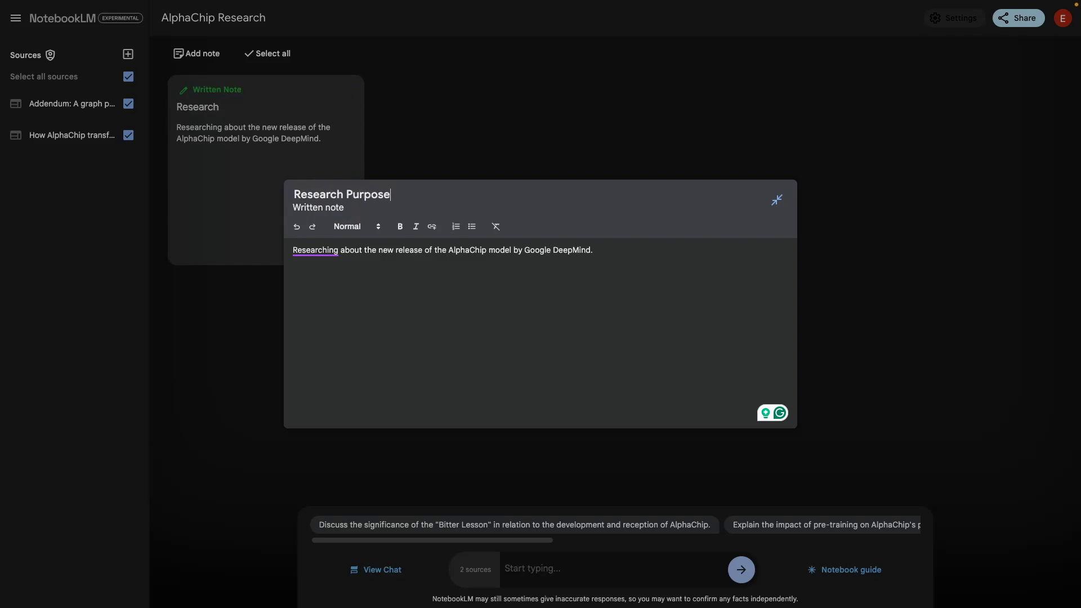
pyautogui.click(422, 263)
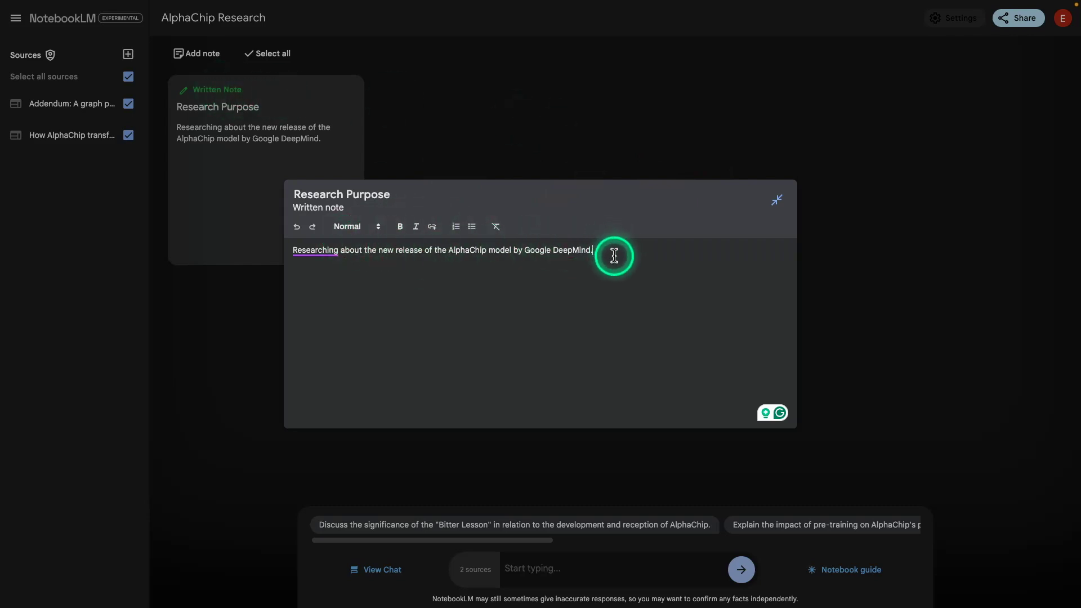
pyautogui.click(589, 130)
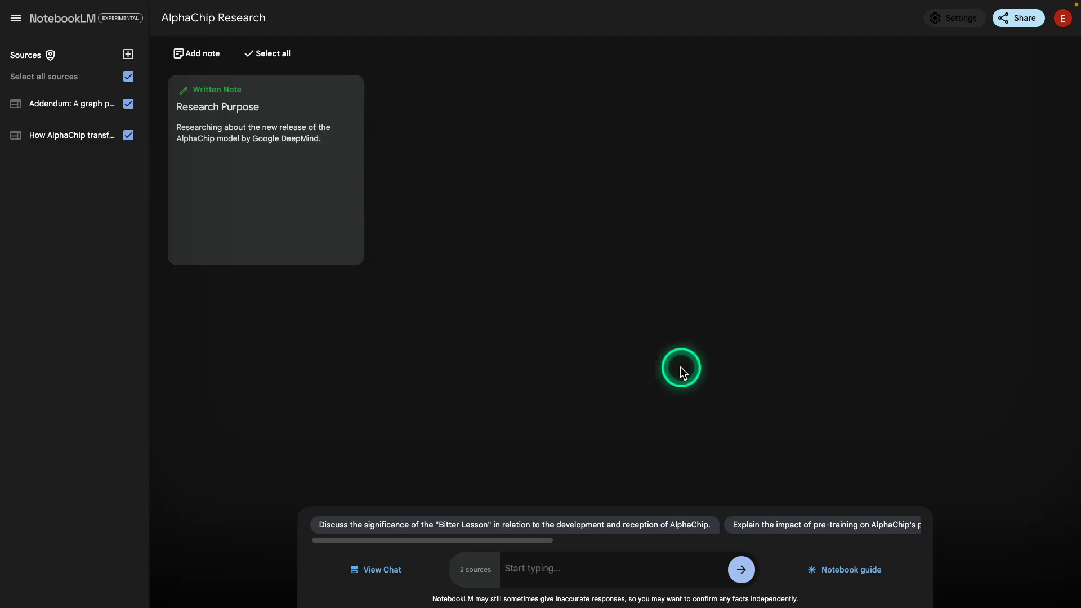
# - Open the notebook guide and start generating the deep dive audio overview
pyautogui.click(843, 578)
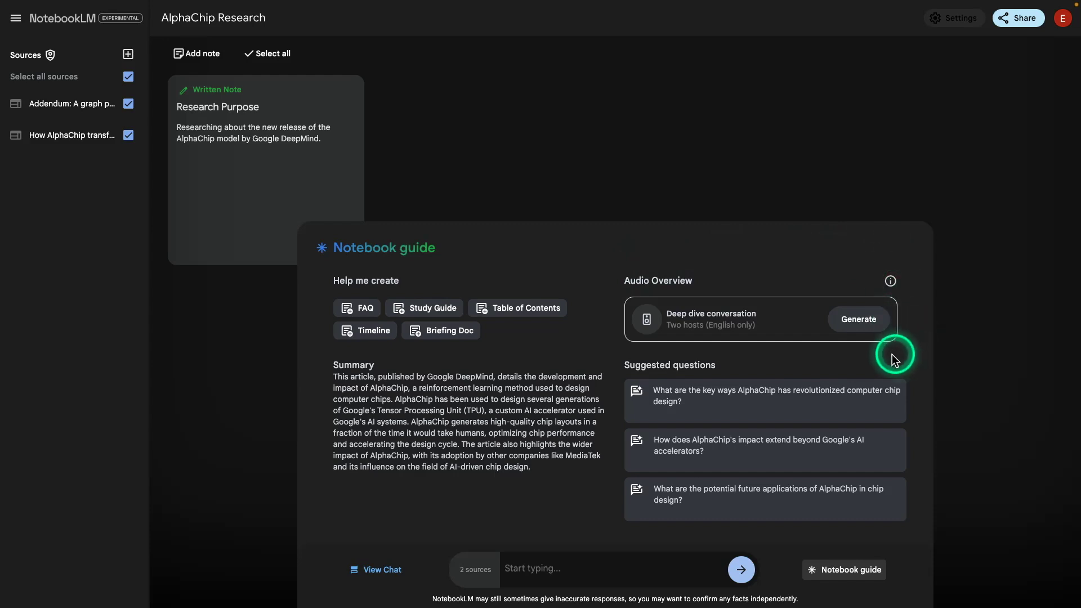
pyautogui.click(858, 320)
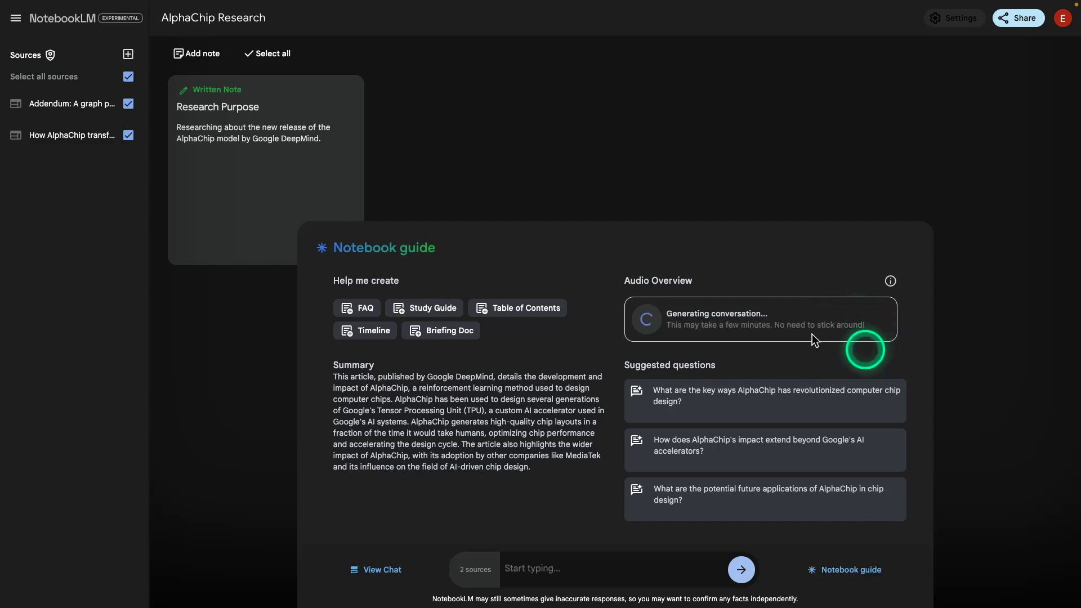
# - Generate the two-host audio overview, yielding a 12:18 conversation
pyautogui.click(670, 318)
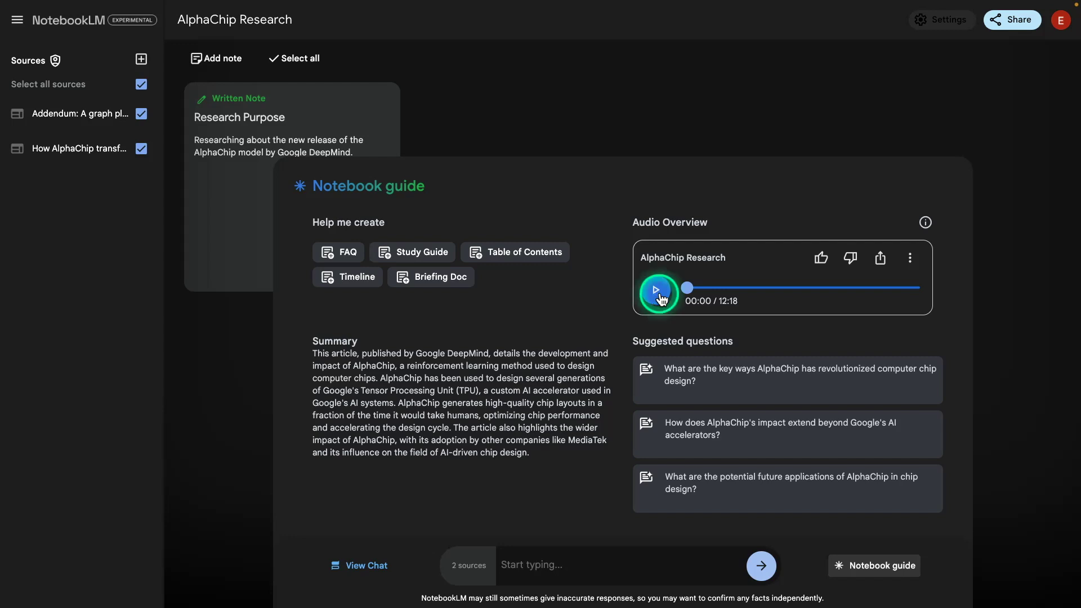
# - Play the AlphaChip Research audio overview, listening up to about 01:00
pyautogui.click(657, 291)
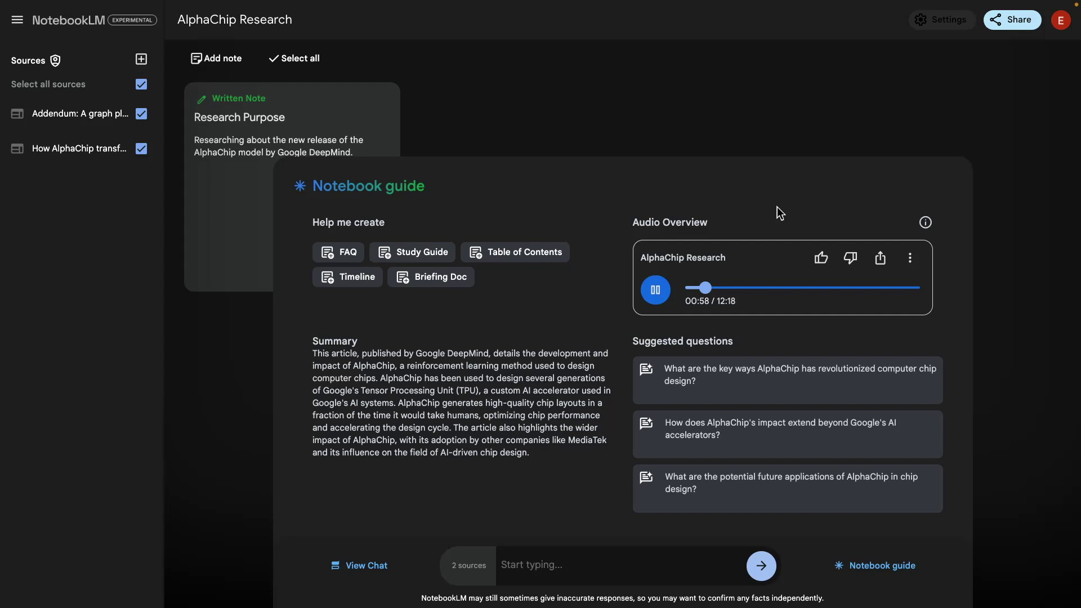
pyautogui.click(790, 205)
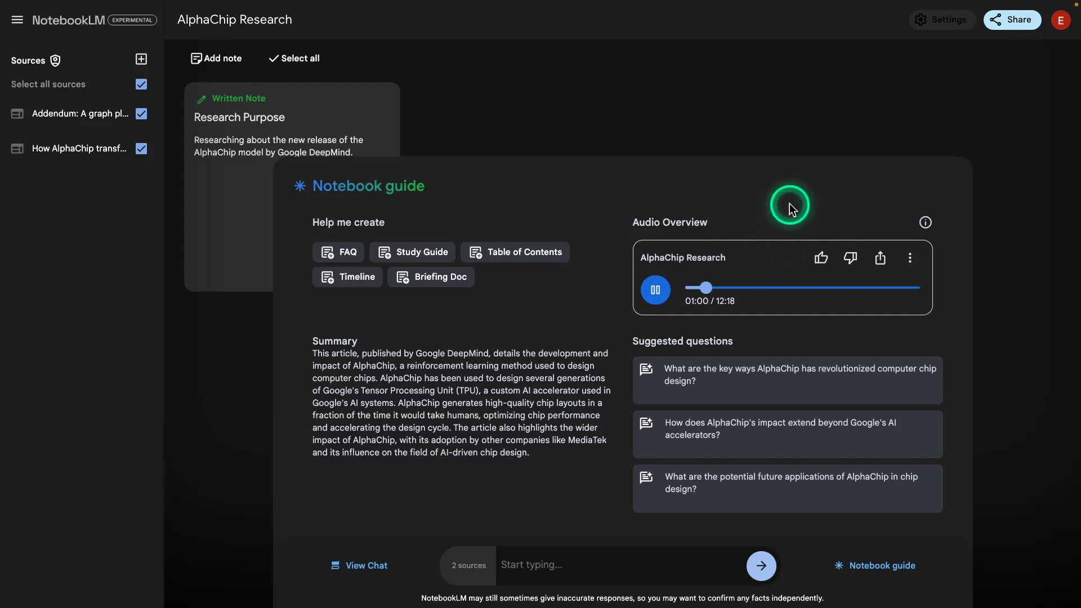
# - Pause the AlphaChip Research audio overview at 01:24
pyautogui.click(688, 262)
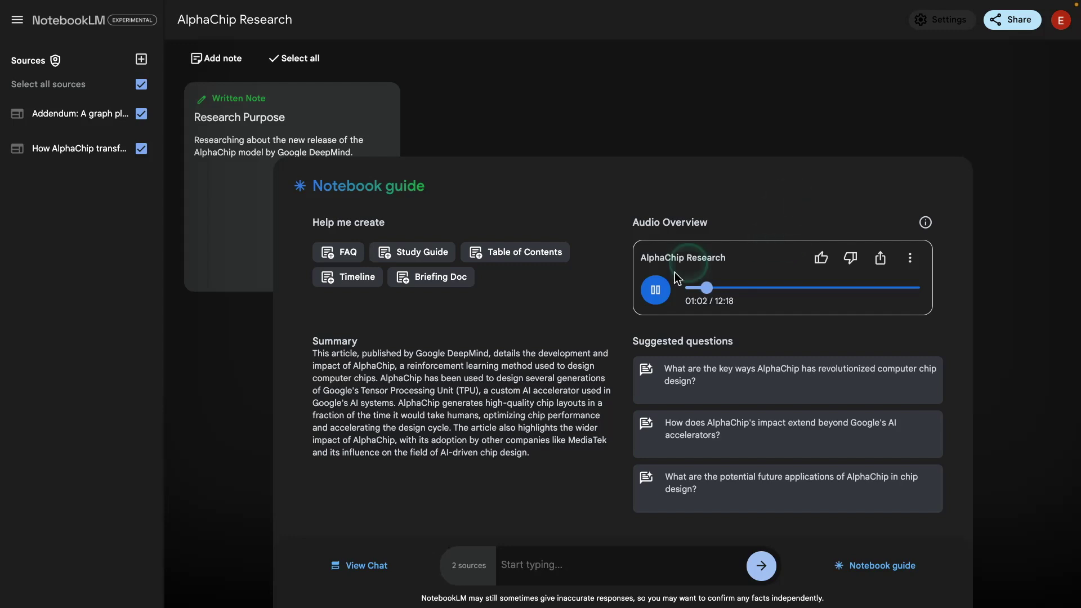
pyautogui.click(614, 267)
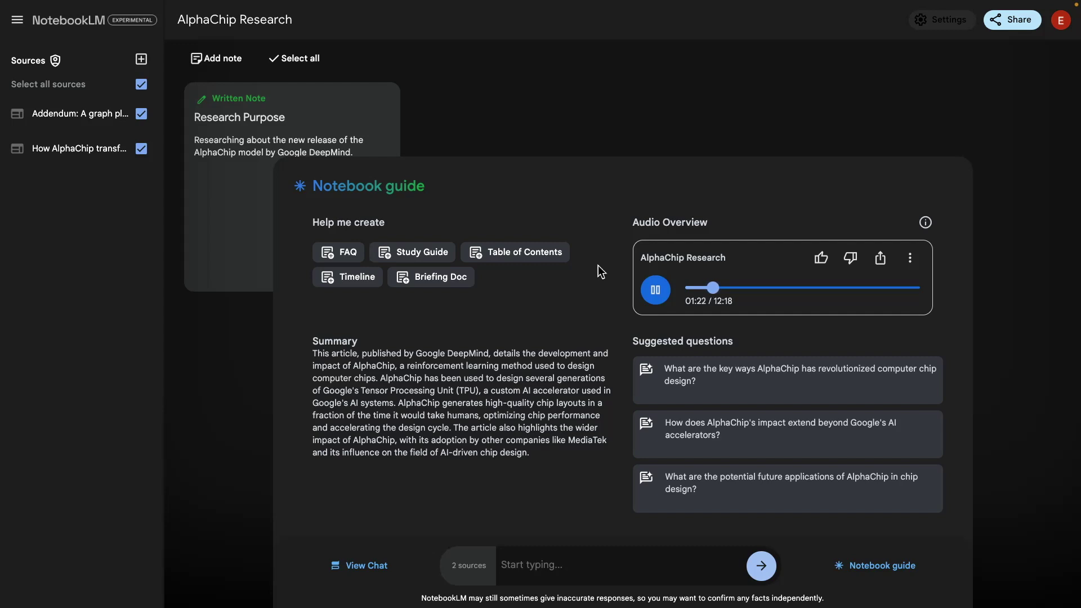
pyautogui.click(655, 290)
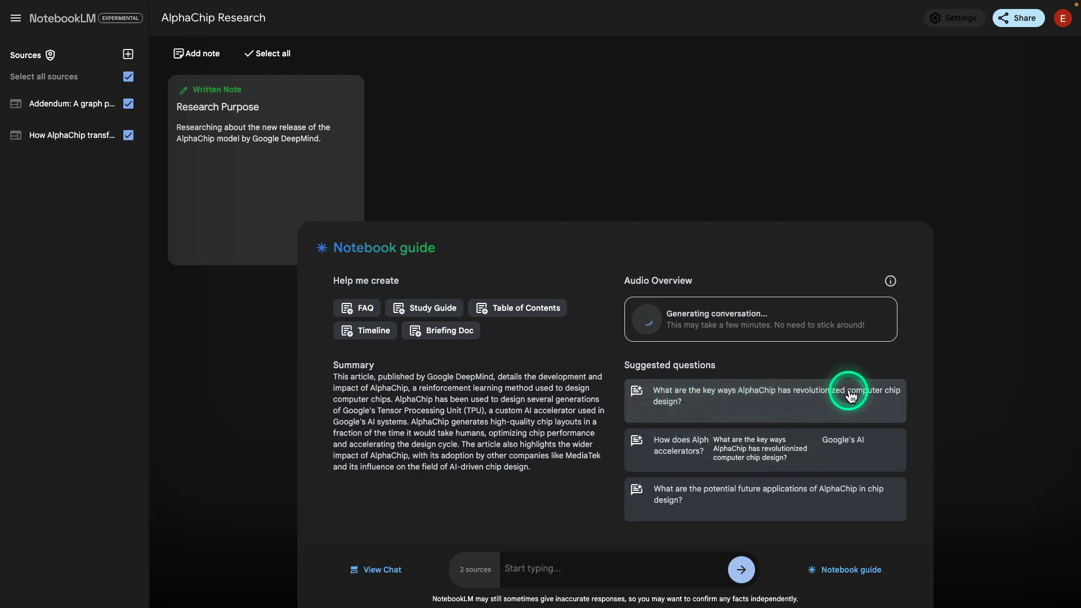
# - Ask the chat the suggested question "What are the key ways AlphaChip has revolutionized computer chip design?"
pyautogui.click(746, 388)
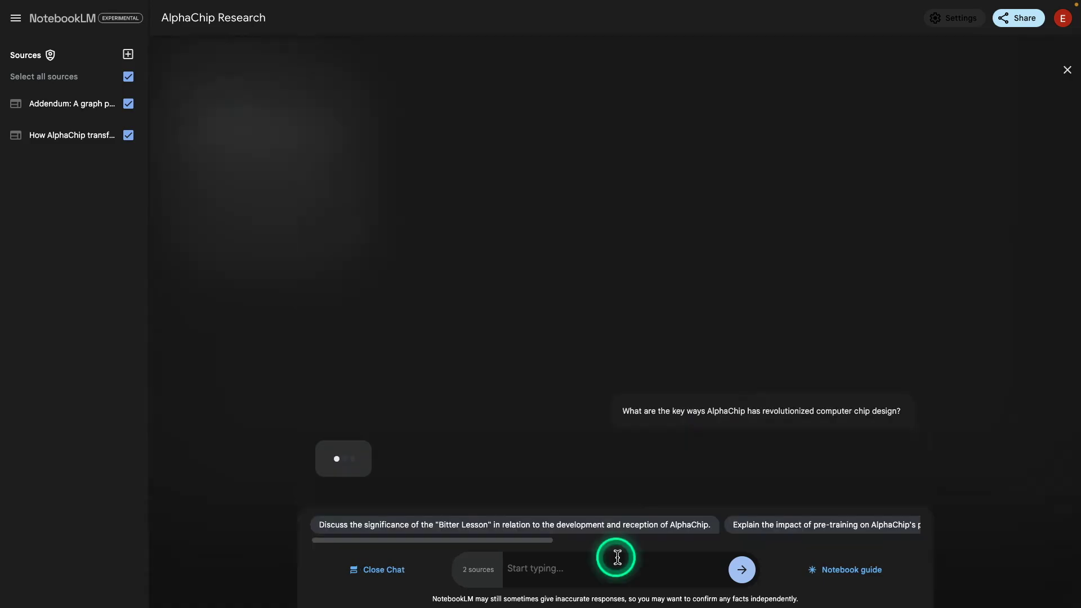